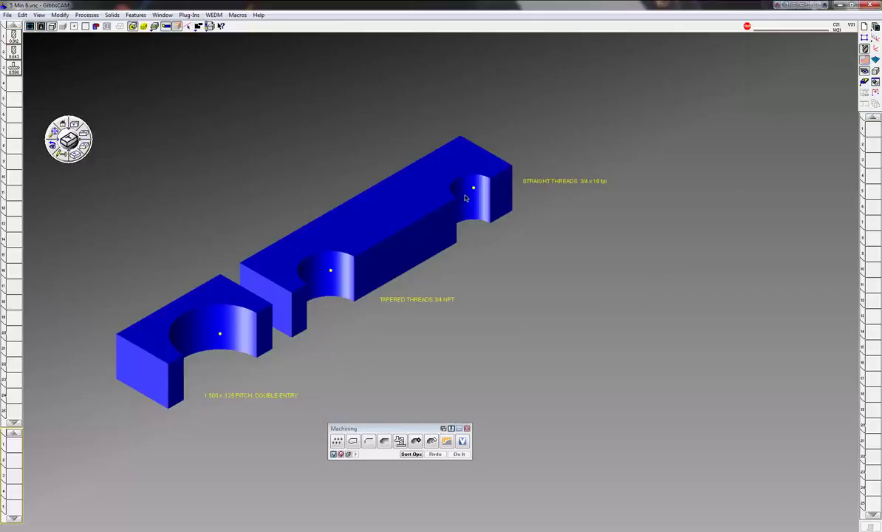
- Load the saved ".750 x 10 tpi straight" process from the 5 Min 6 set and clear the machining palette from the centre
click(87, 16)
mouse_move(100, 84)
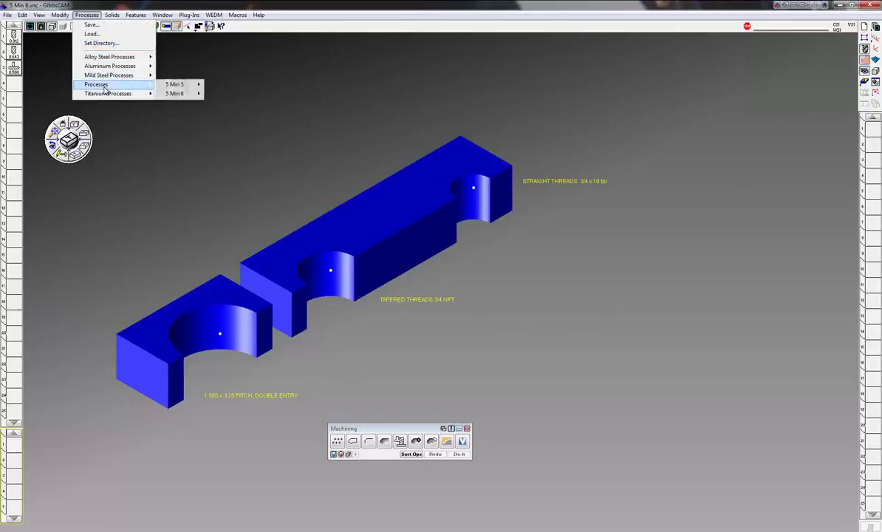
mouse_move(172, 95)
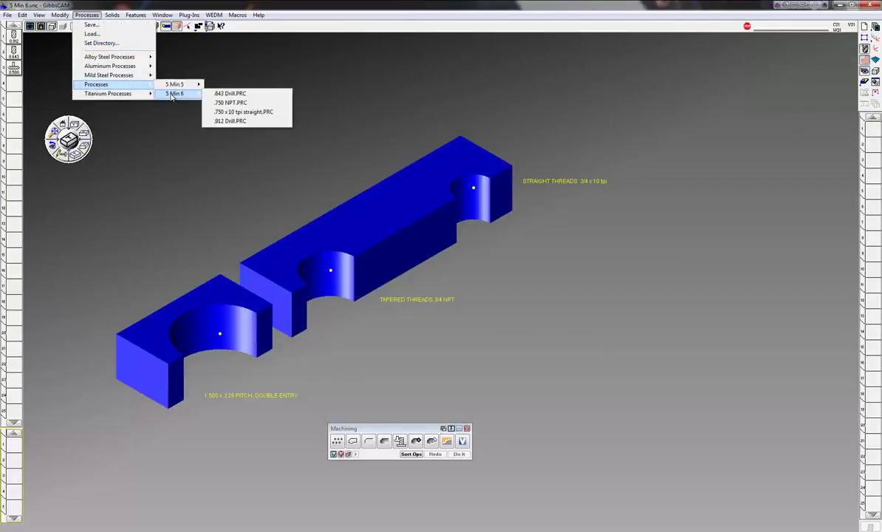
click(231, 112)
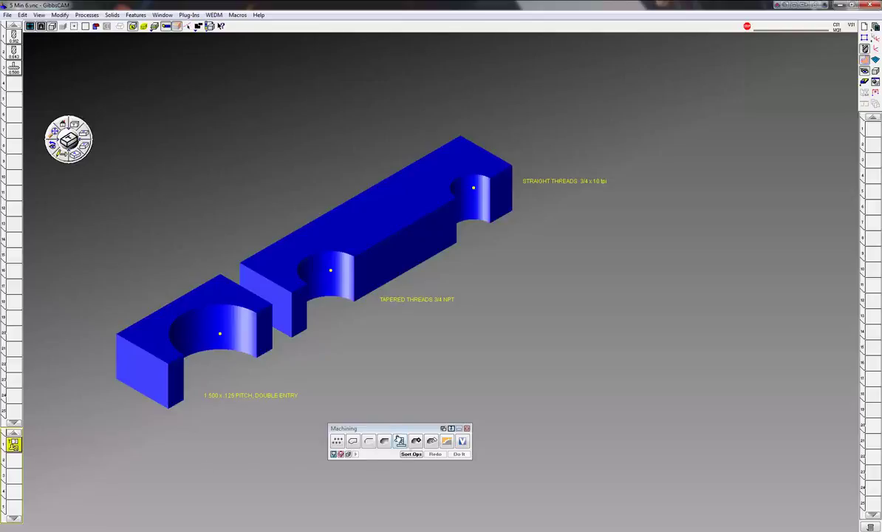
drag(373, 427, 96, 427)
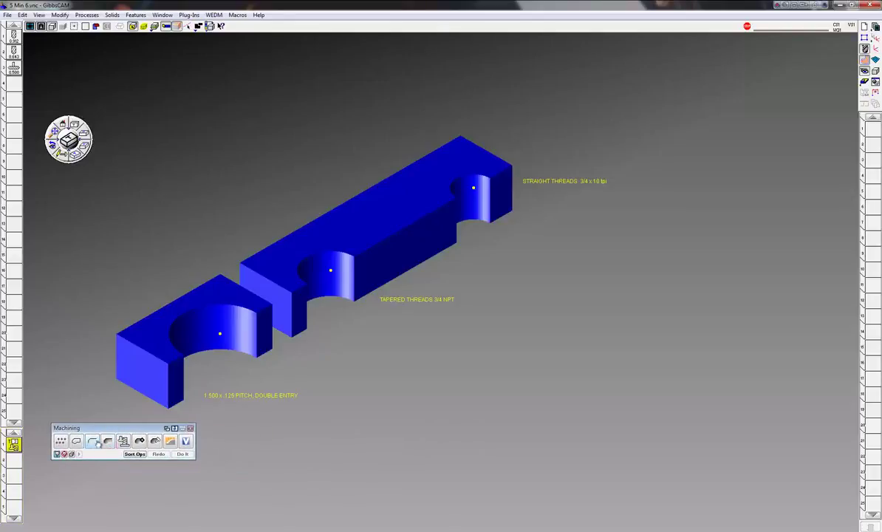
- Open the threading process and examine the thread mill definition of tool 3
click(122, 441)
double_click(13, 66)
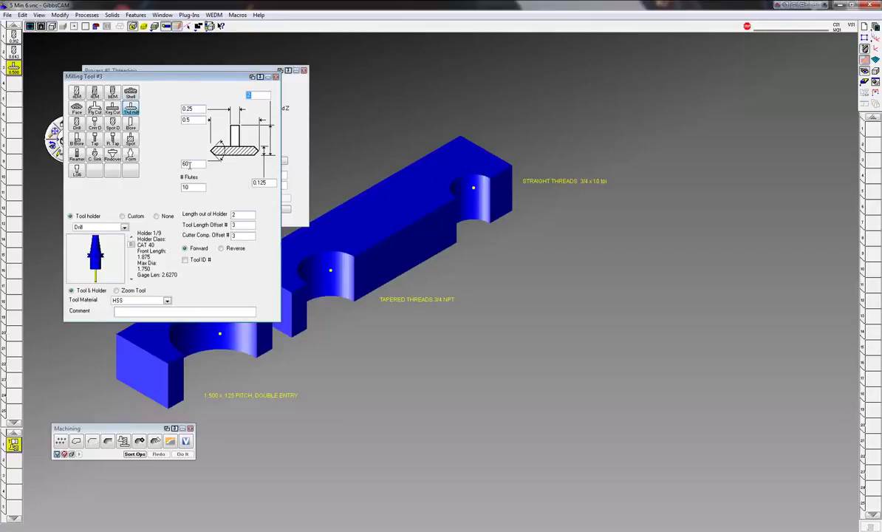
click(251, 77)
drag(206, 71, 229, 79)
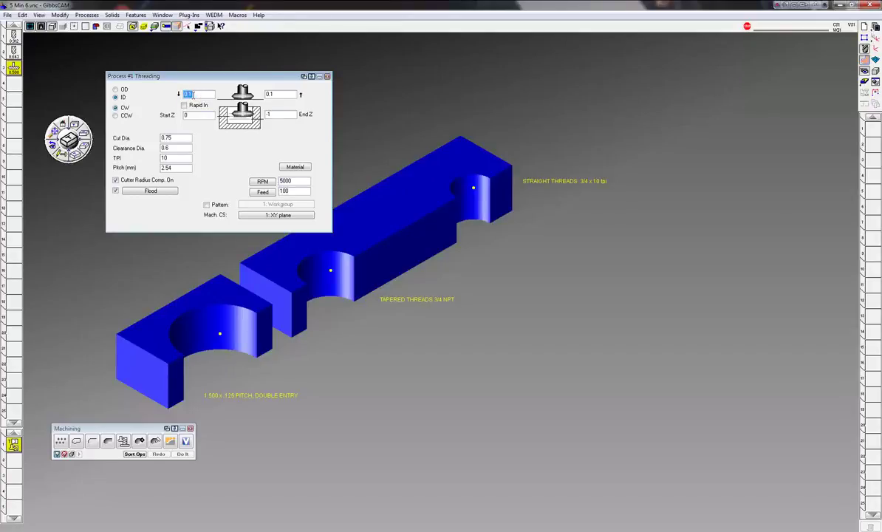
- Check the threading depths, diameters and pitch, and generate the thread milling toolpath at the 3/4 x 10 tpi hole's point
click(192, 115)
key(Tab)
key(Tab)
key(Tab)
key(Tab)
key(Tab)
click(327, 77)
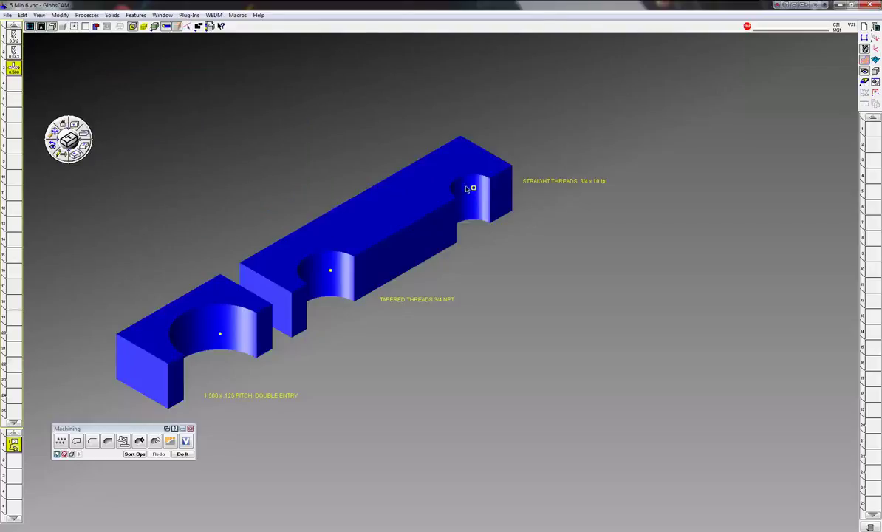
click(182, 453)
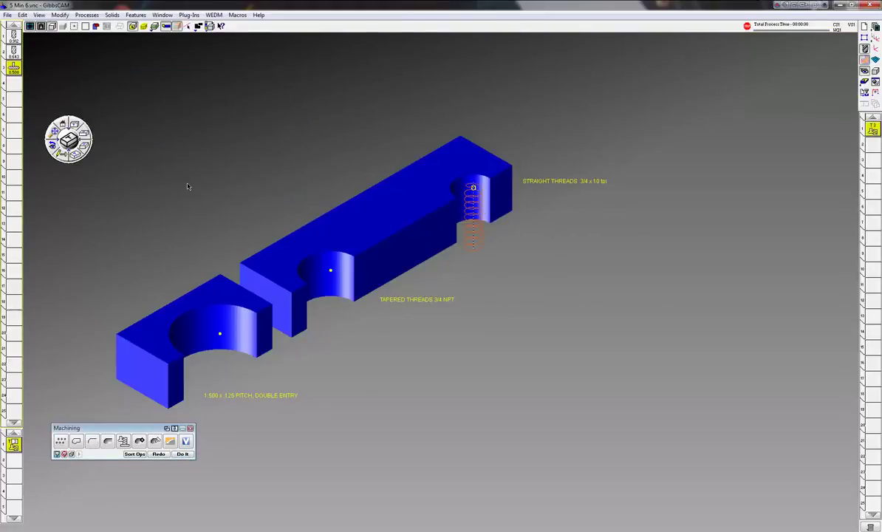
- Run the cut simulation of the straight thread in a side view and exit the simulation
click(83, 135)
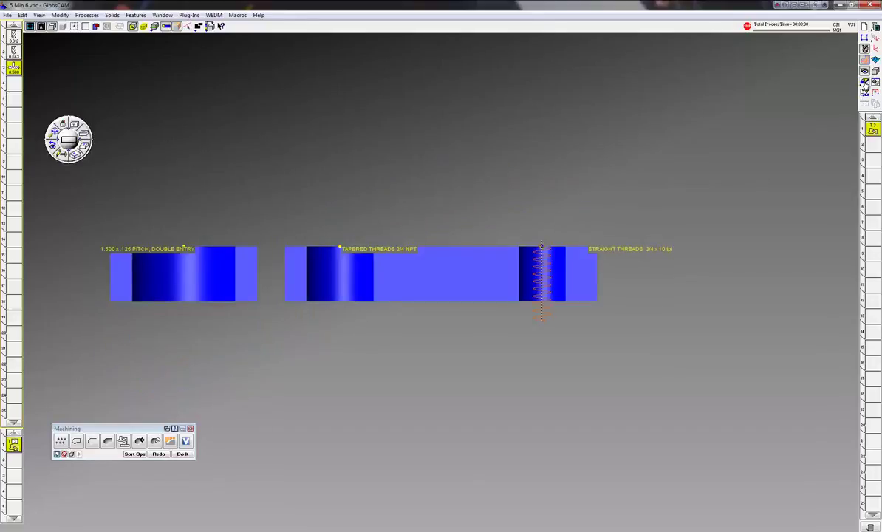
click(864, 82)
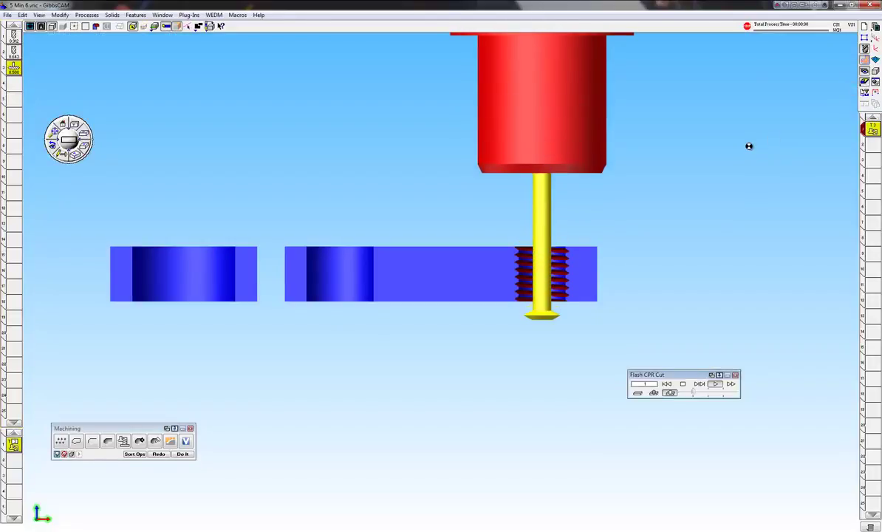
click(667, 384)
click(864, 82)
- Select the centre point of the 3/4 NPT hole and start the Create Tapered Thread plug-in
click(76, 157)
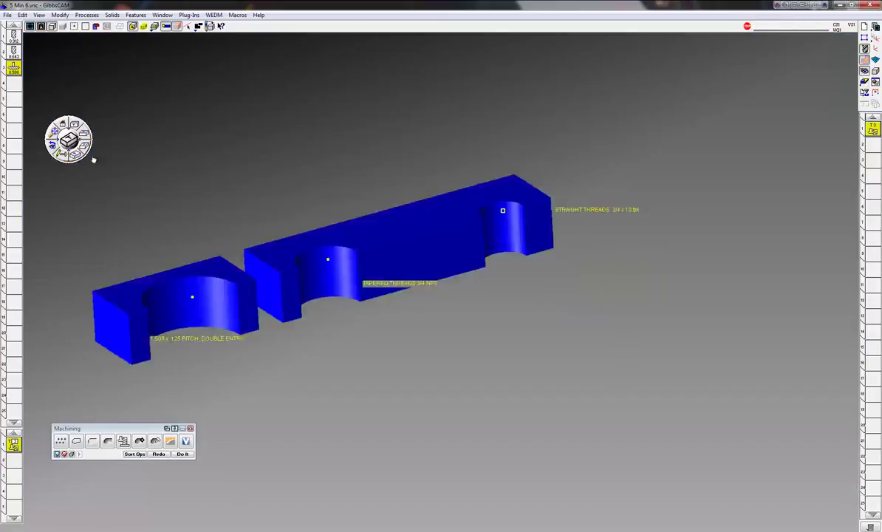
click(361, 276)
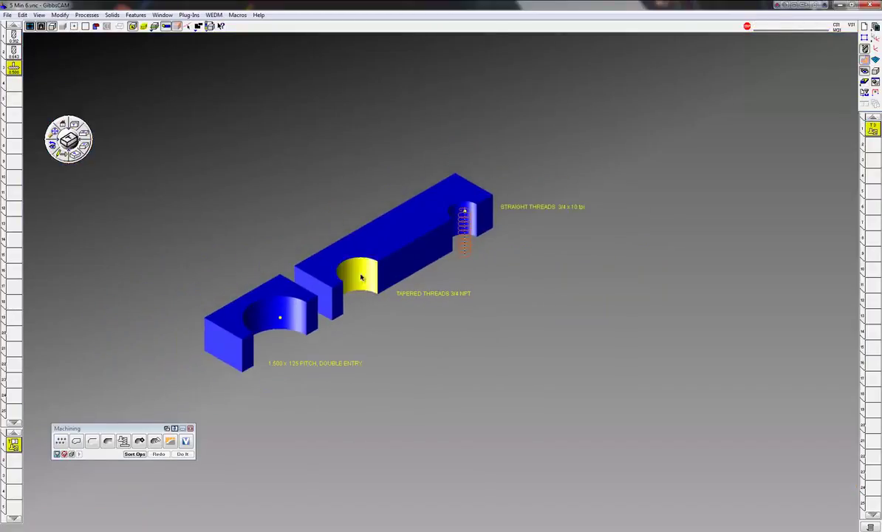
click(360, 271)
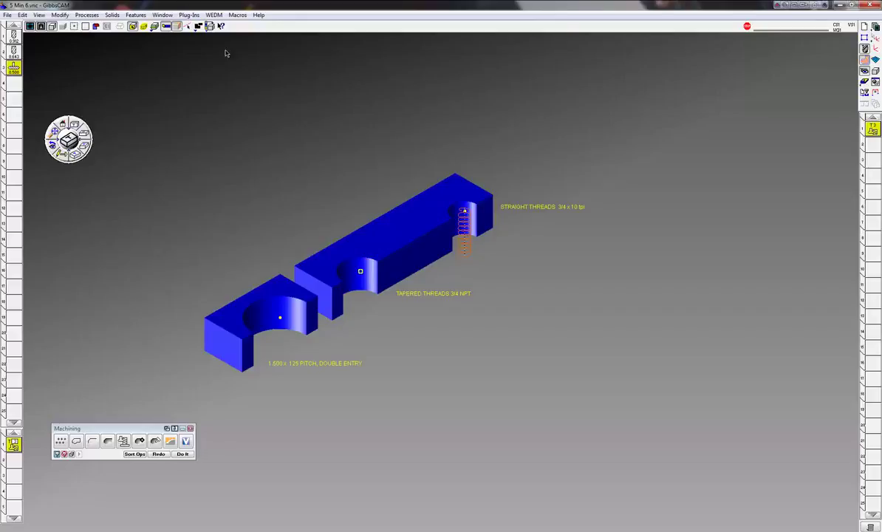
click(196, 16)
mouse_move(202, 34)
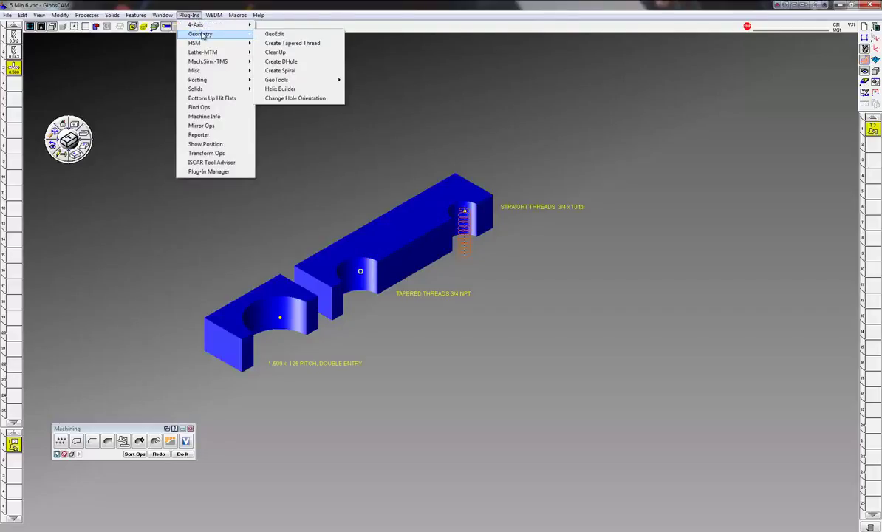
click(295, 44)
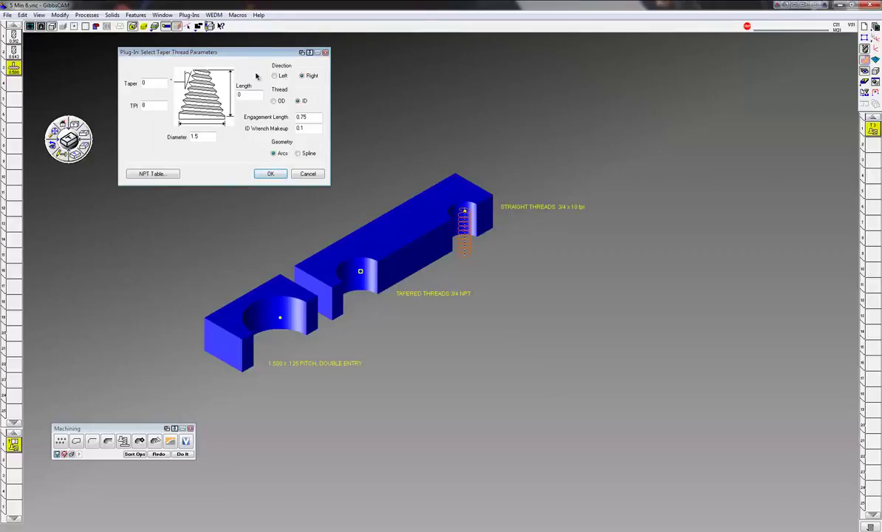
drag(256, 53, 294, 64)
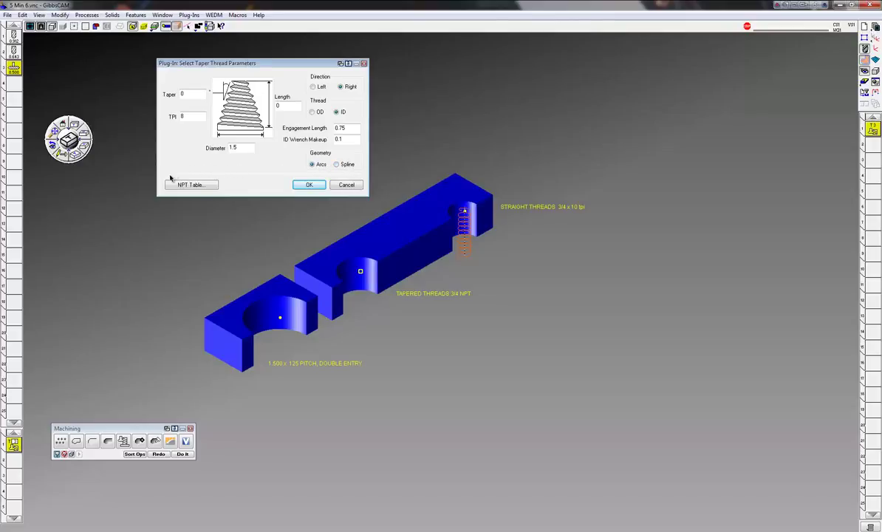
- Apply the 3/4 entry of the NPT table and create the right-hand ID tapered thread geometry as arcs
click(191, 184)
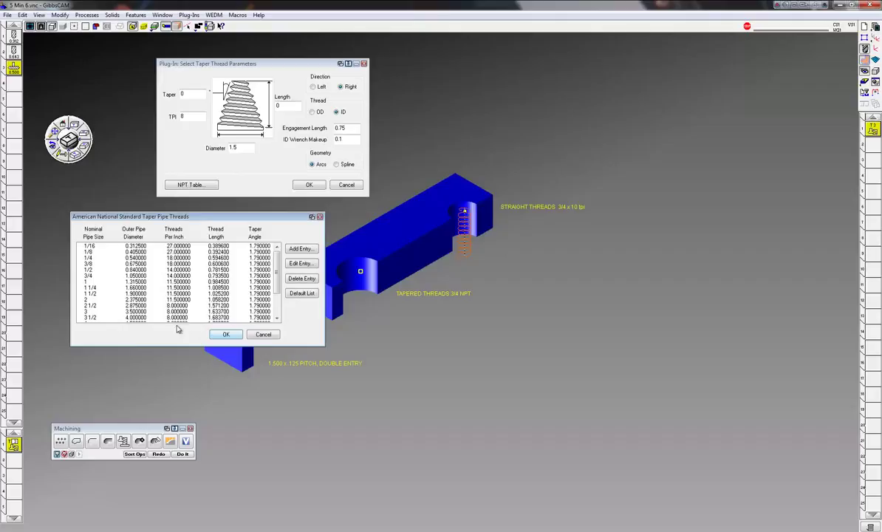
scroll(269, 295, down, 2)
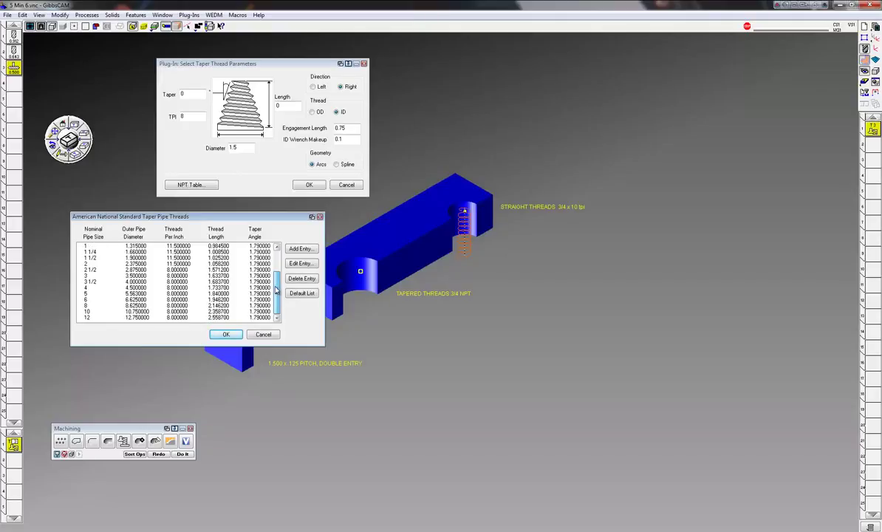
scroll(277, 303, up, 2)
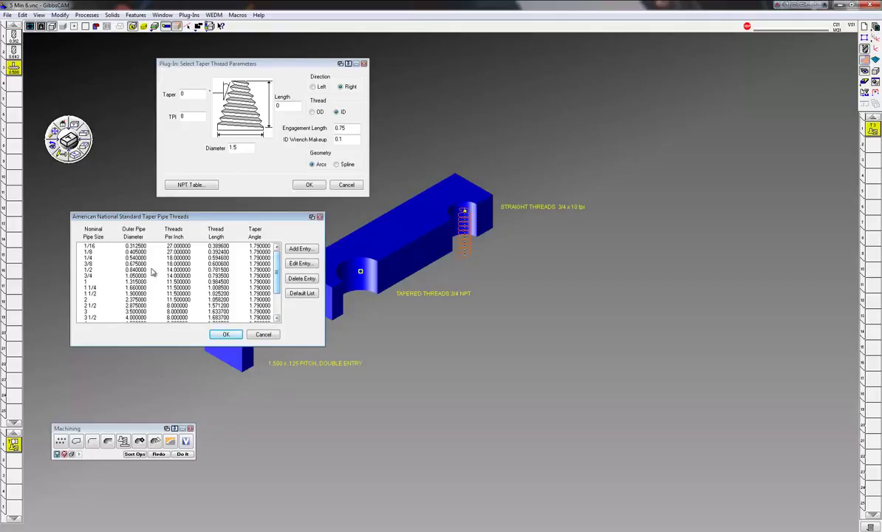
click(94, 276)
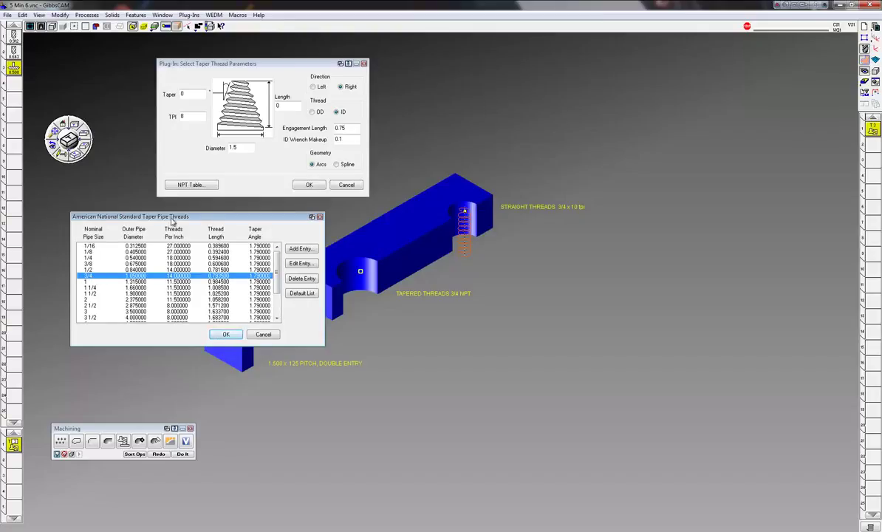
click(226, 333)
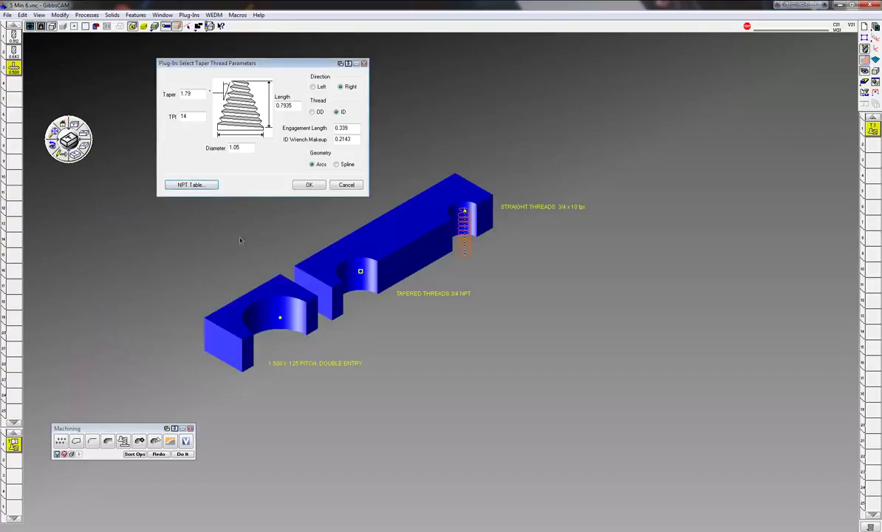
click(313, 185)
- Inspect the tapered thread geometry up close and load the saved ".750 NPT" process from the 5 Min 6 set
drag(294, 235, 438, 335)
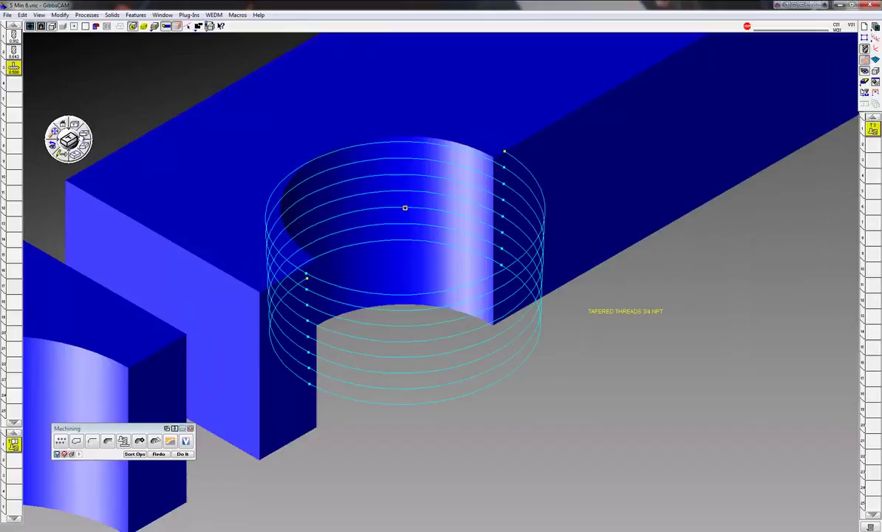
click(87, 135)
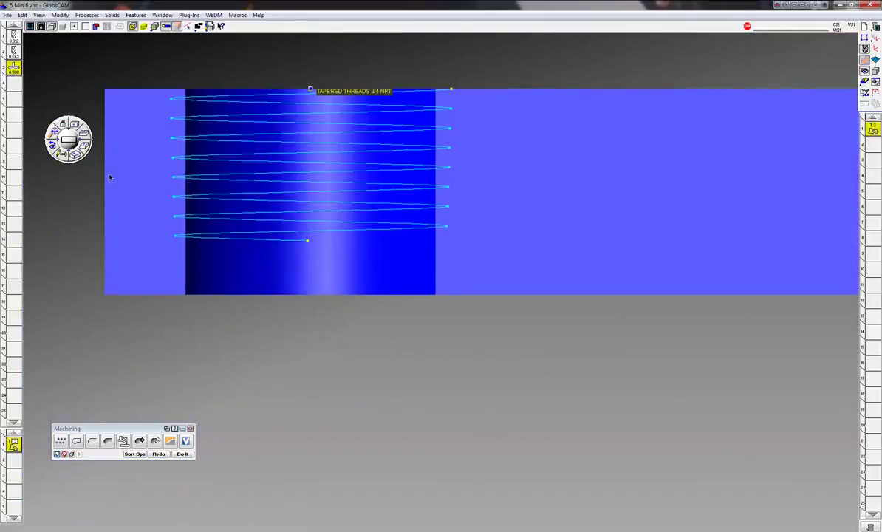
click(75, 147)
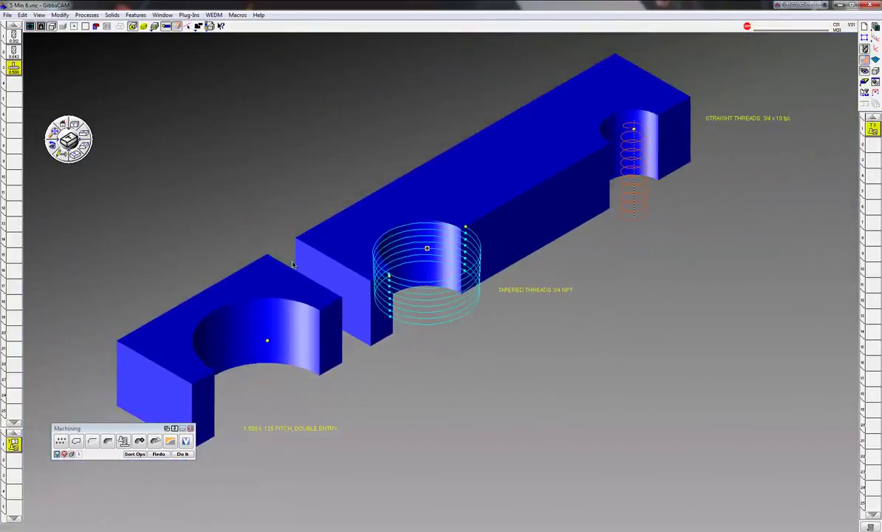
click(87, 14)
mouse_move(111, 84)
mouse_move(168, 94)
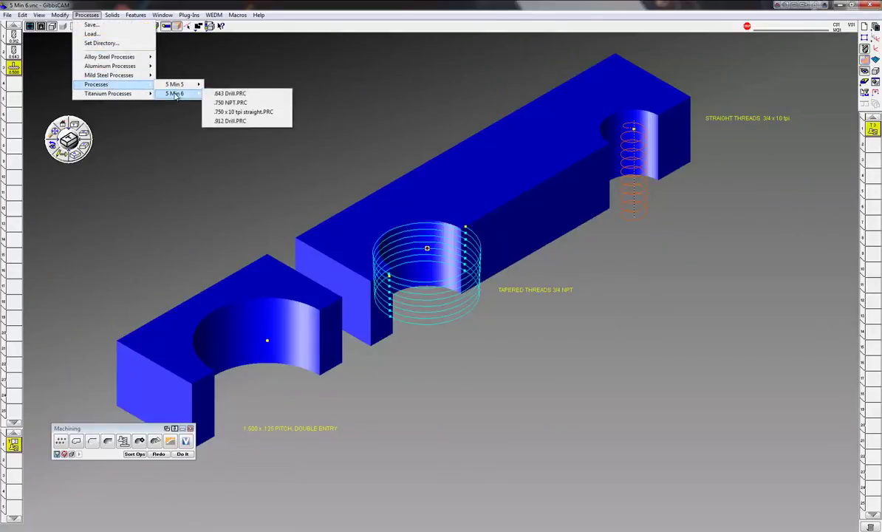
click(229, 103)
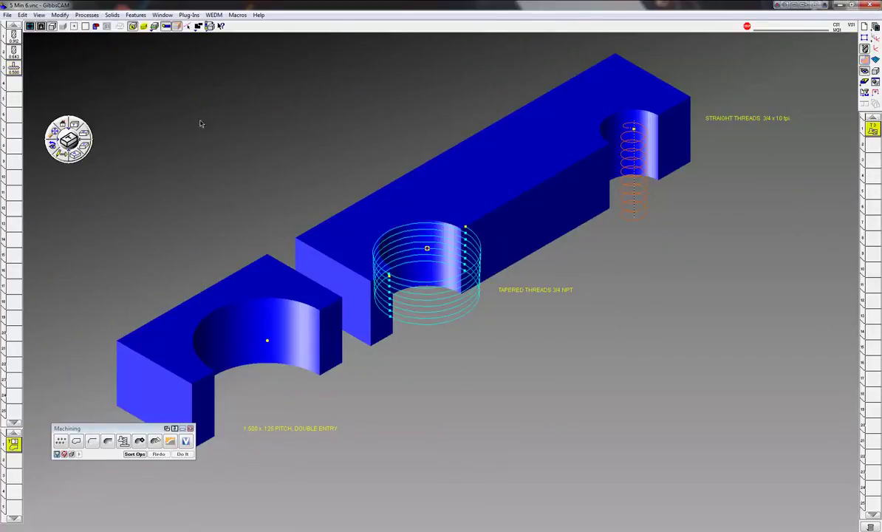
- Review the contour process and thread mill tool 3, and turn on cutter radius compensation for the contour
double_click(13, 443)
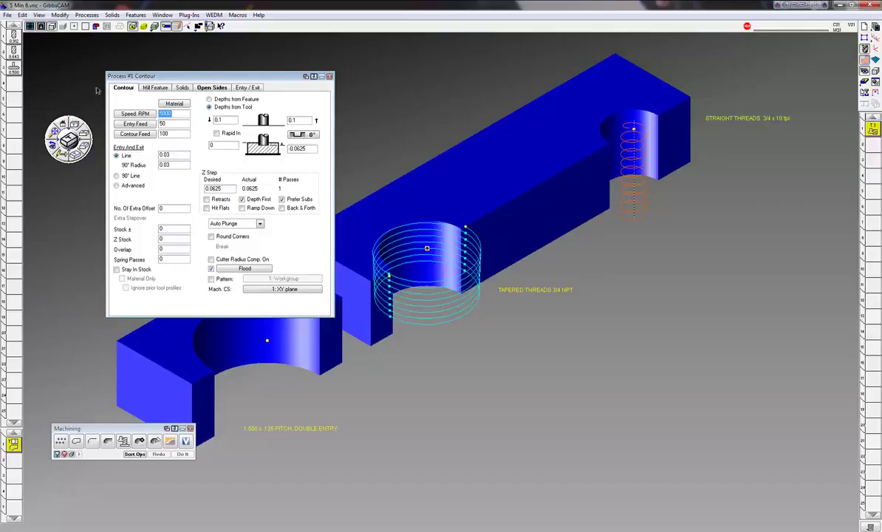
double_click(14, 66)
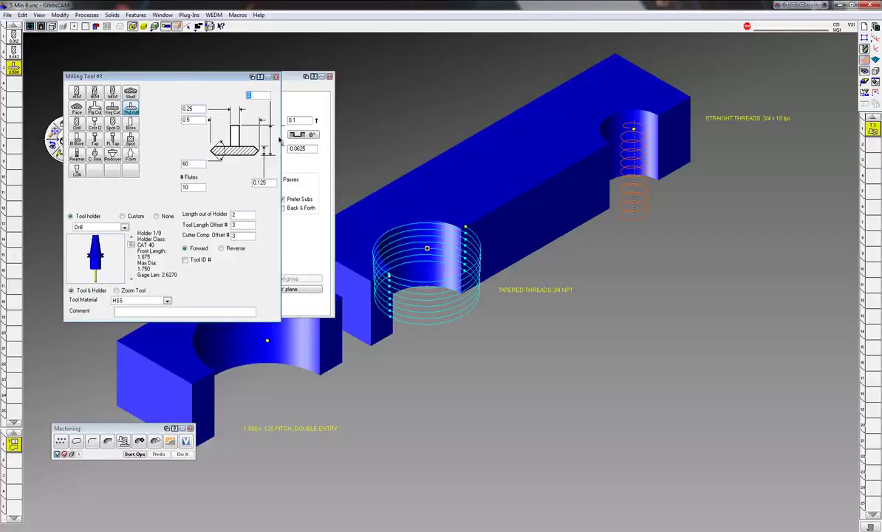
click(276, 76)
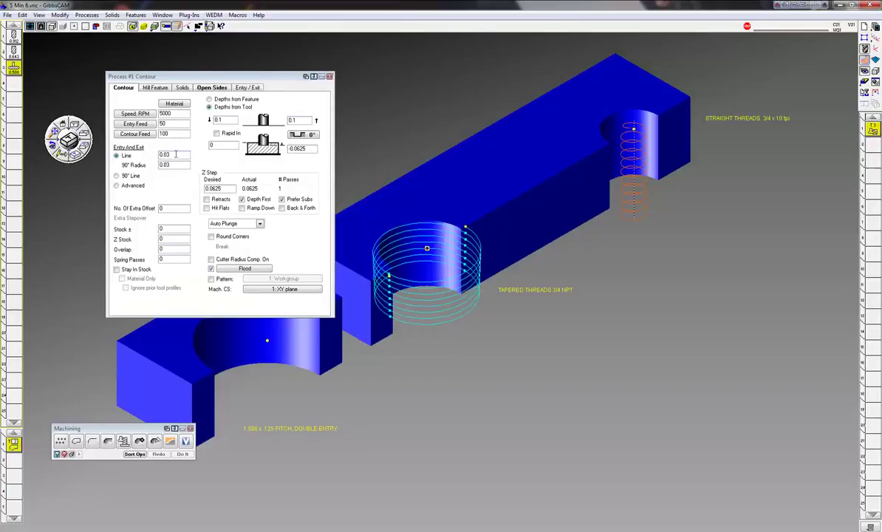
click(211, 259)
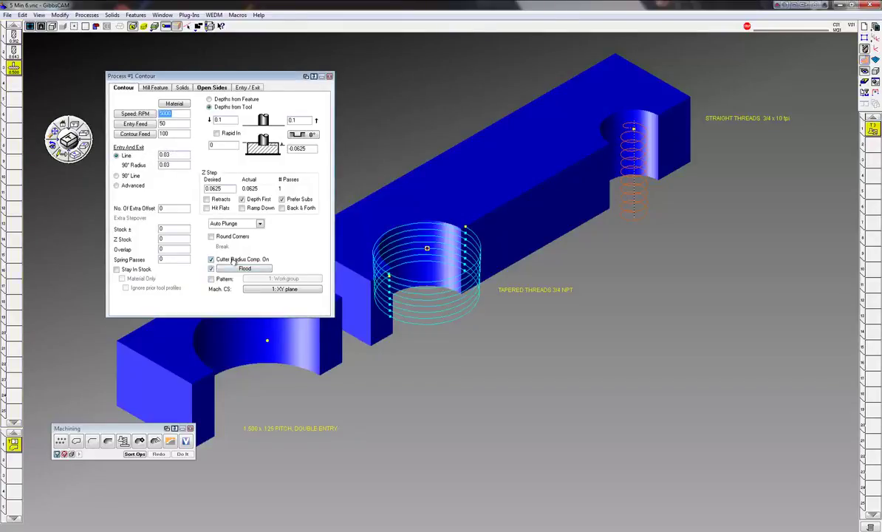
click(330, 77)
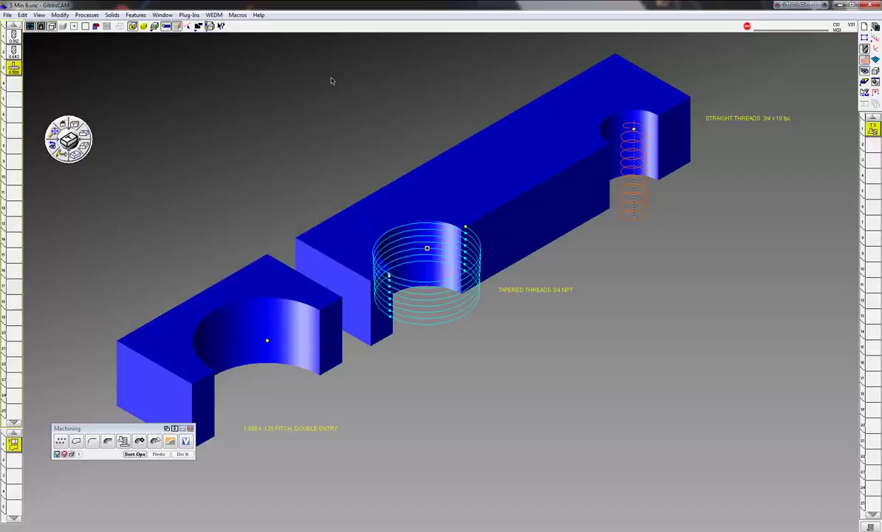
- Pick the tapered thread helix at its upper end as the cut shape and generate the contour toolpath
click(466, 229)
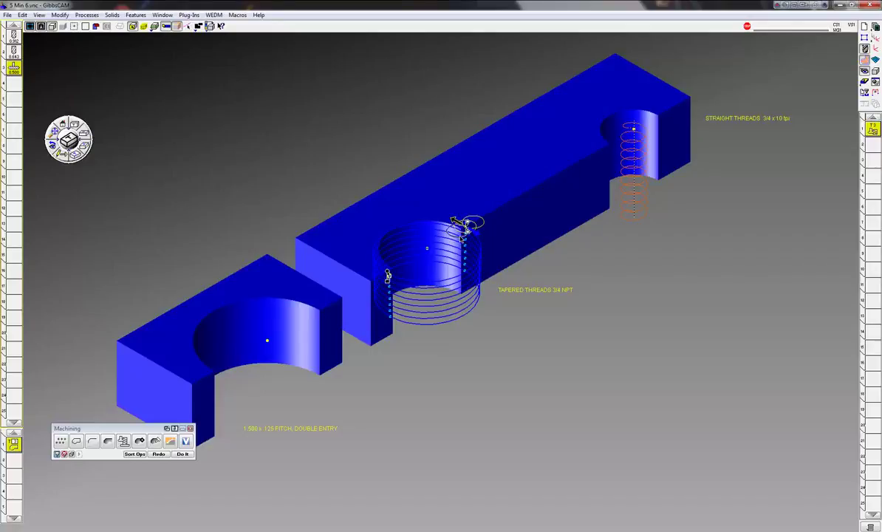
click(183, 453)
- Simulate both threading operations in a side view to examine the straight and tapered threads
click(86, 134)
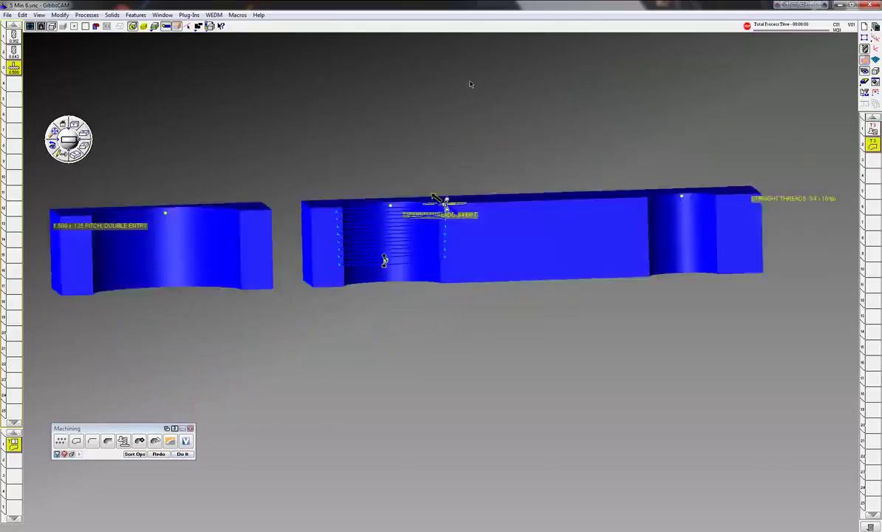
click(864, 85)
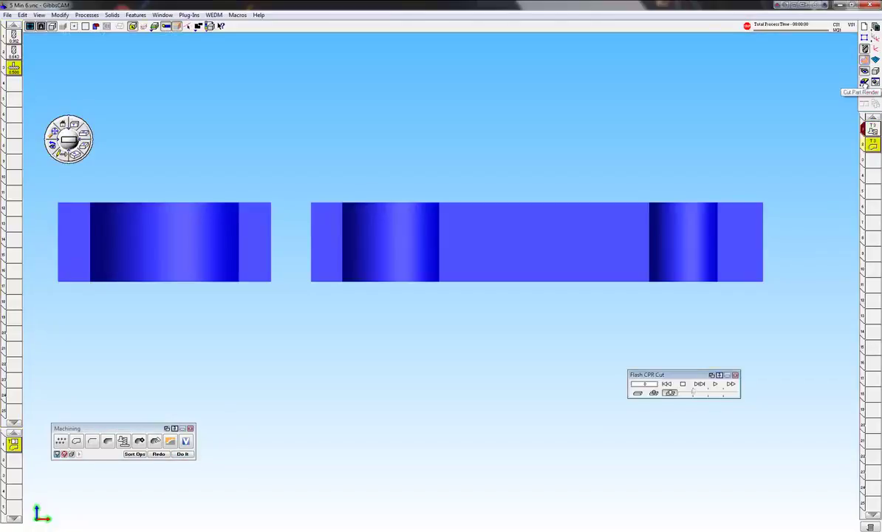
click(715, 384)
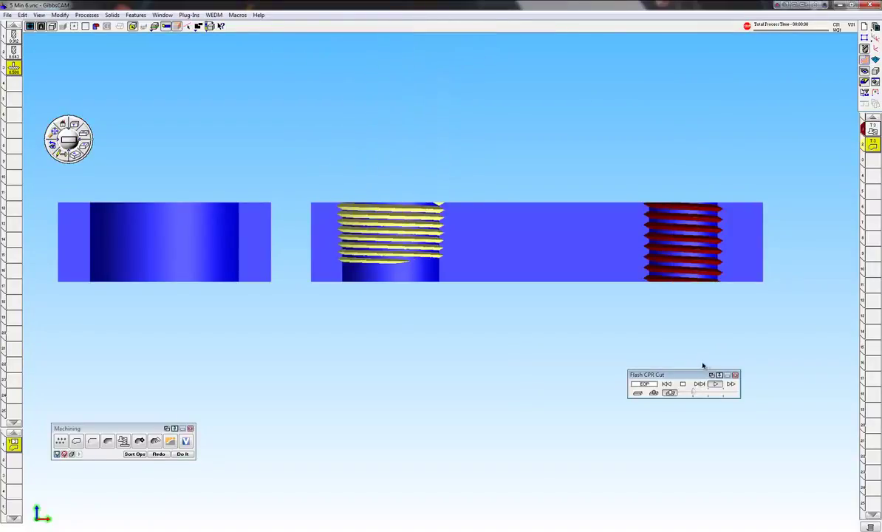
- Examine the simulated threads in isometric view, exit the cut simulation and check the straight-thread toolpath from above
click(71, 152)
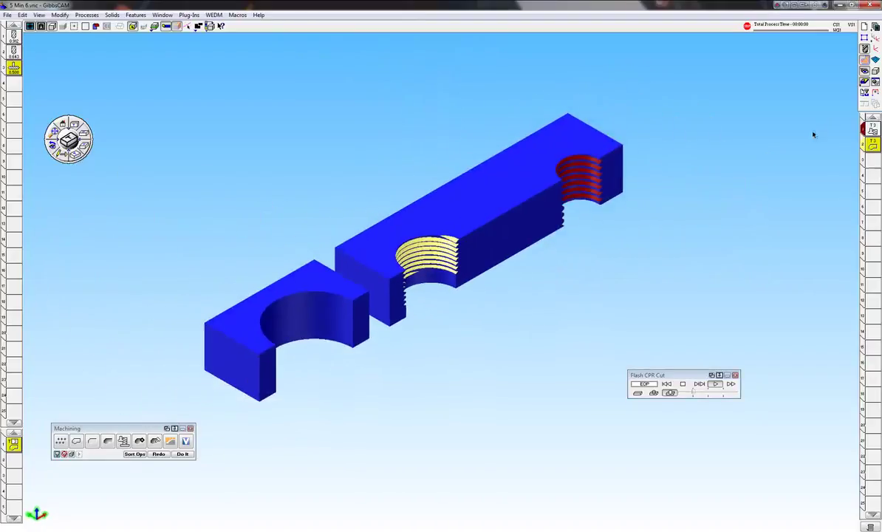
click(863, 84)
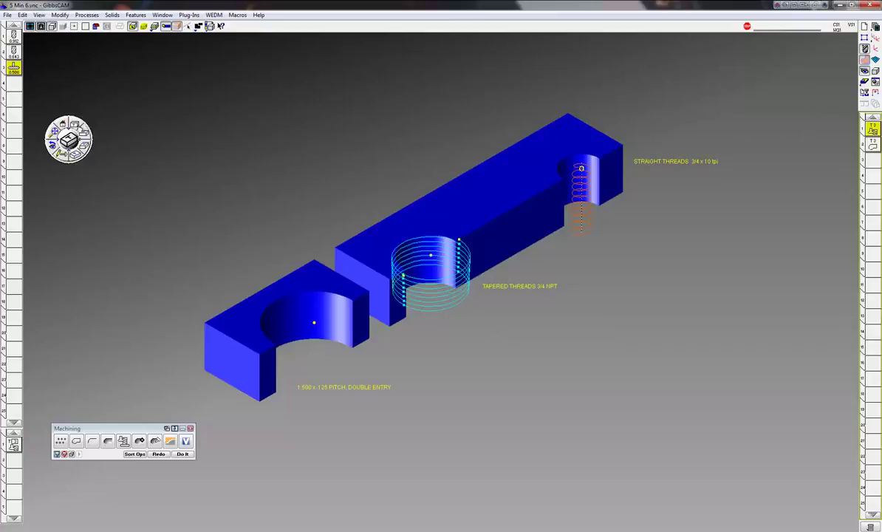
click(74, 123)
scroll(661, 290, up, 5)
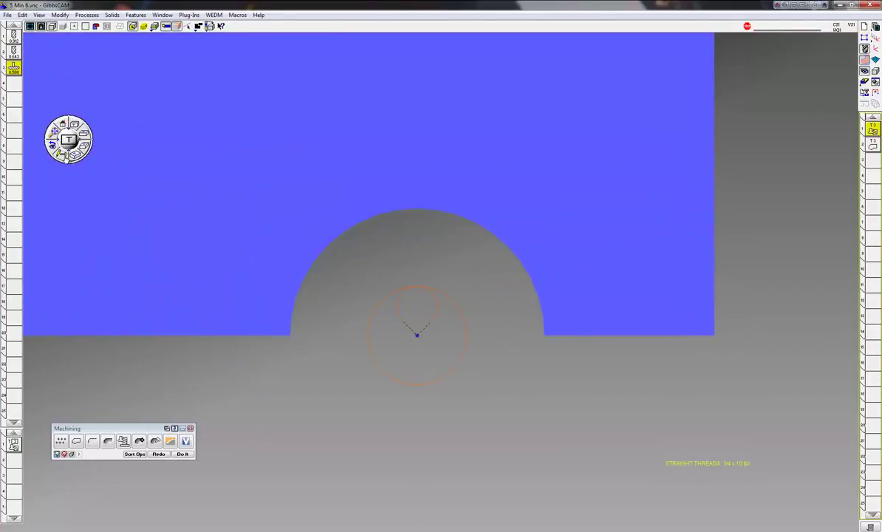
click(63, 150)
scroll(748, 144, down, 2)
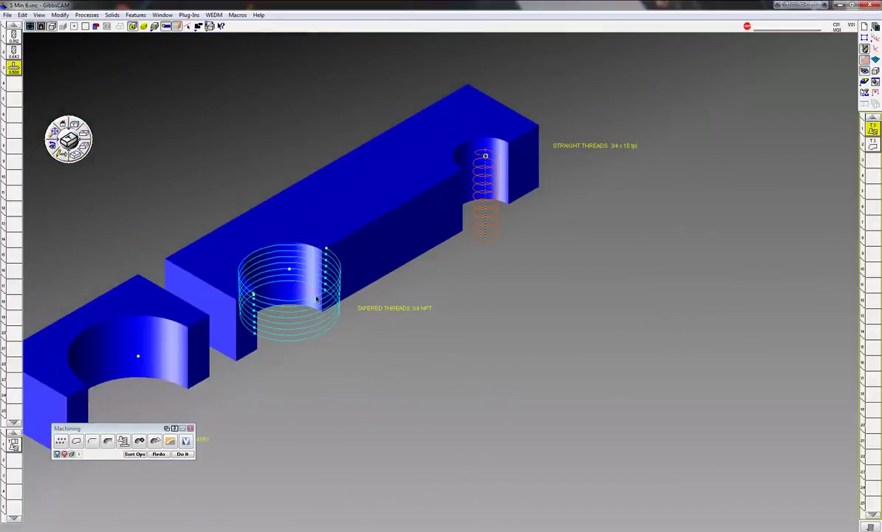
- Leave machining mode, select the centre point of the 1.500 double-entry hole and start the Create Tapered Thread plug-in
click(868, 65)
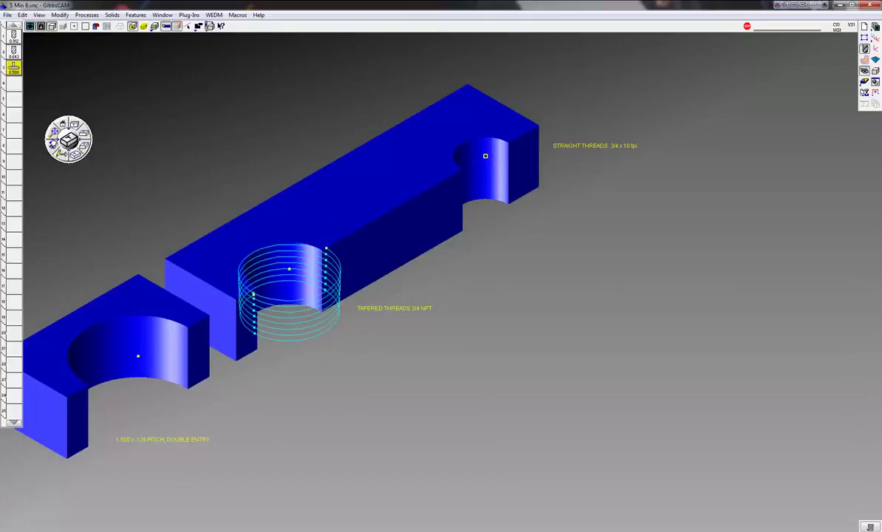
scroll(264, 159, up, 2)
scroll(258, 198, down, 3)
scroll(258, 197, down, 1)
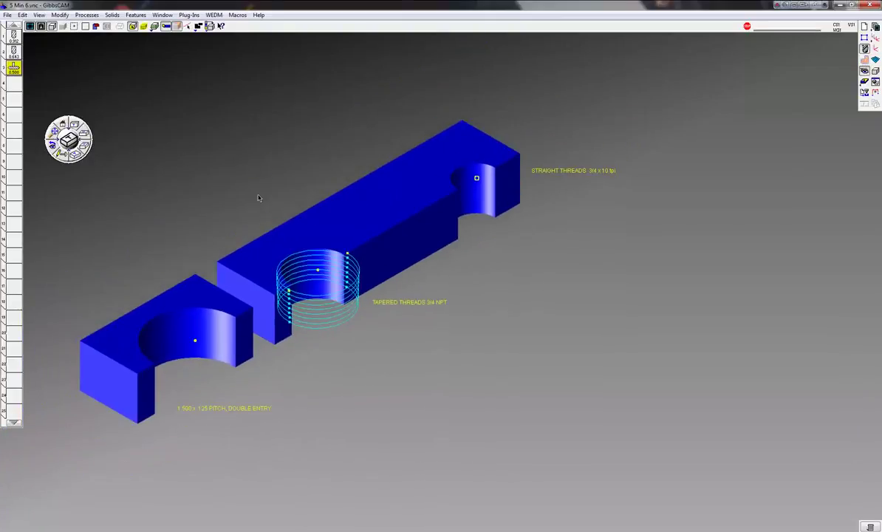
middle_drag(269, 196, 458, 139)
click(384, 281)
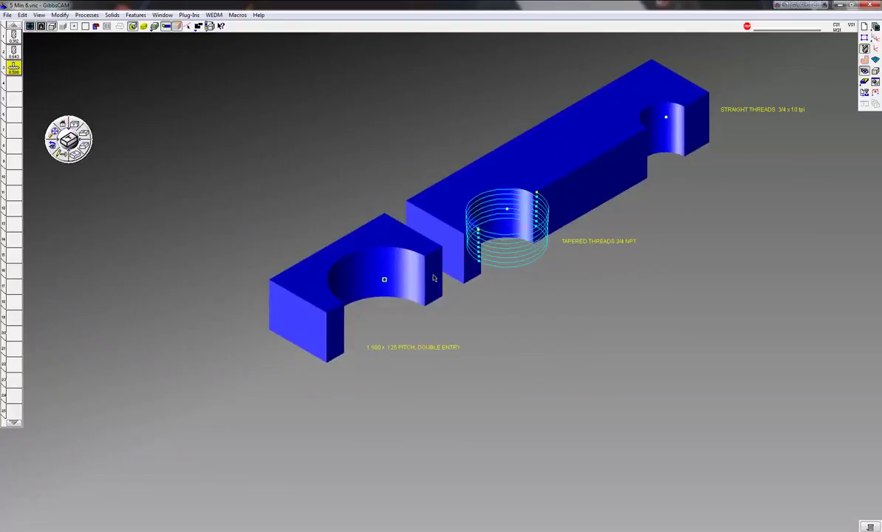
click(189, 14)
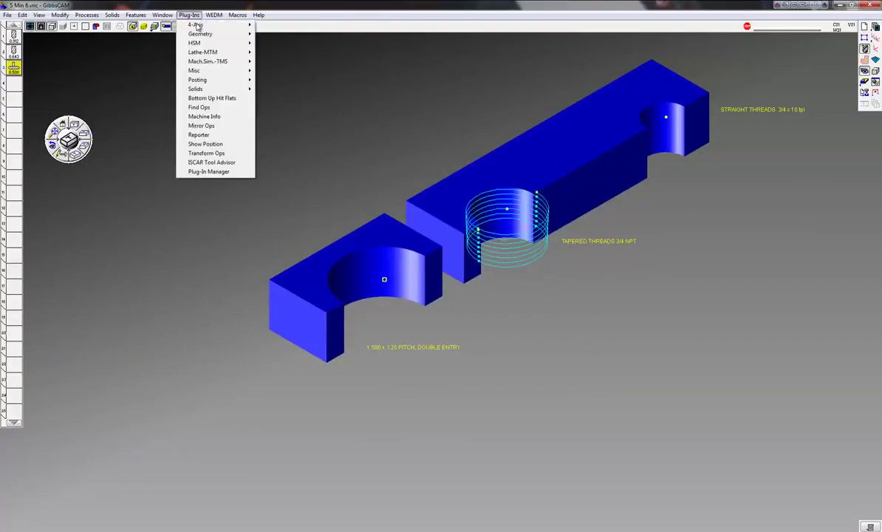
mouse_move(204, 34)
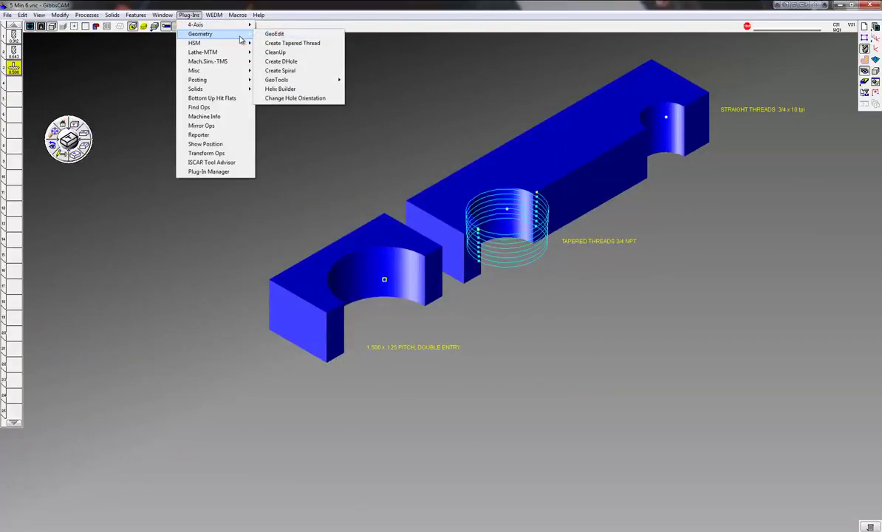
click(280, 44)
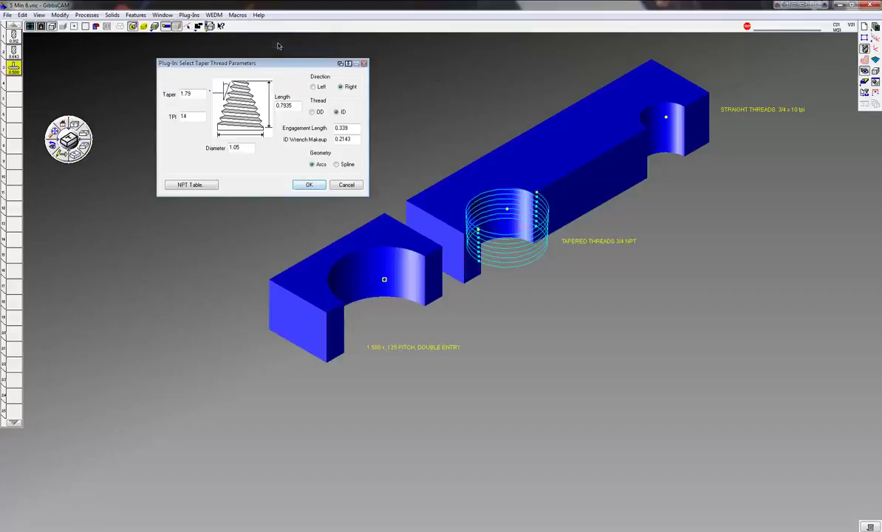
drag(273, 65, 241, 61)
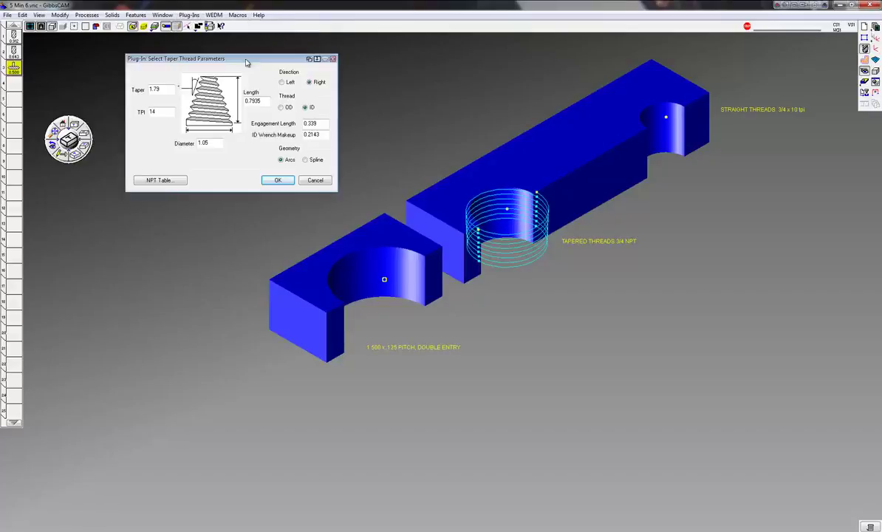
- Define the thread with a taper of 0, a TPI of 1/.125 and a diameter of 1.5
double_click(159, 89)
double_click(151, 111)
text(1/.125)
key(Tab)
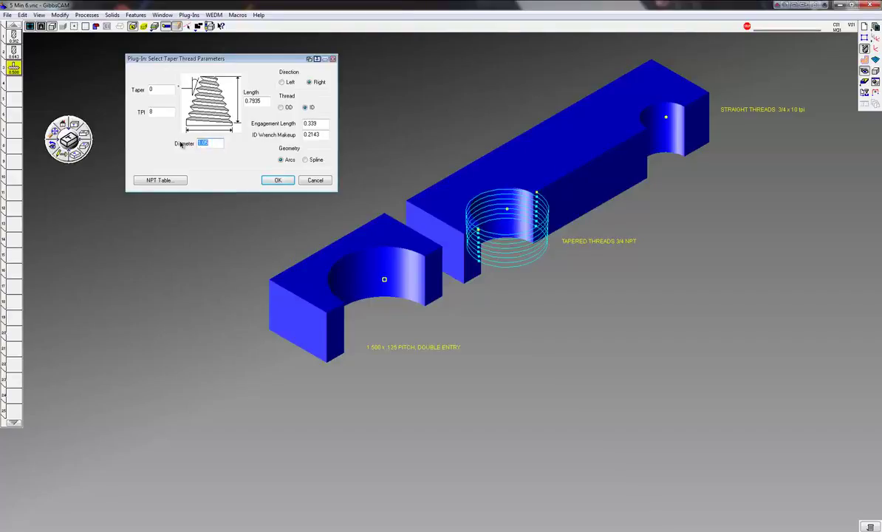
text(1.5)
- Set the thread length to 0, engagement length to .75 and ID wrench makeup to .1, and generate the helix geometry
key(Tab)
text(0)
key(Tab)
key(BackSpace)
text(75)
key(Tab)
text(1)
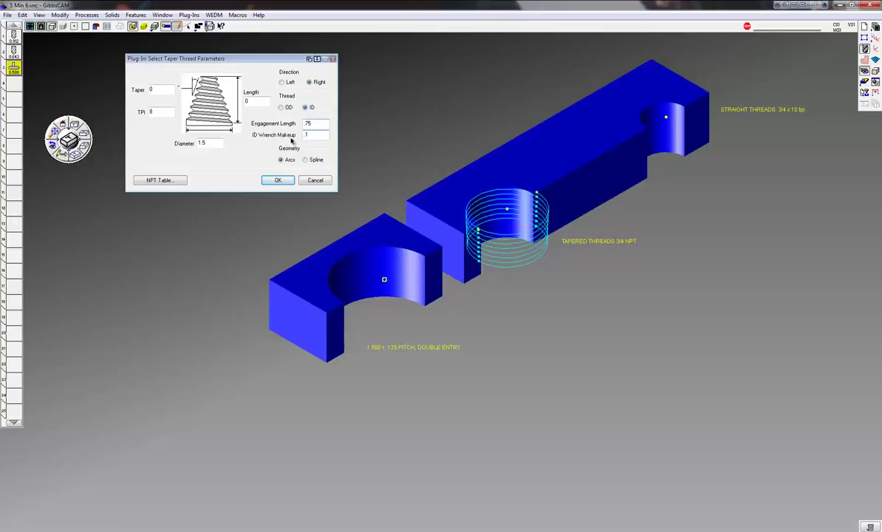
click(278, 180)
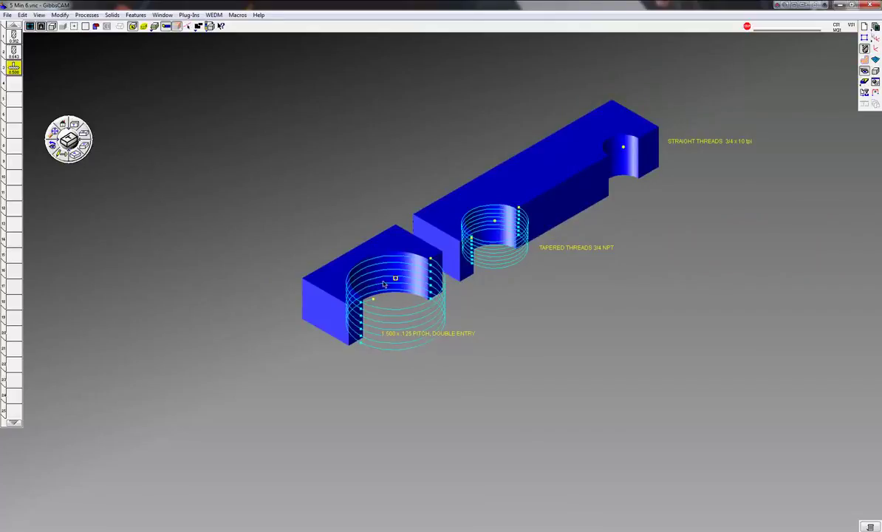
- Duplicate the new helix once with a 180° clockwise 2D rotation around X -3.5, Y 0, and clear the selection
click(443, 275)
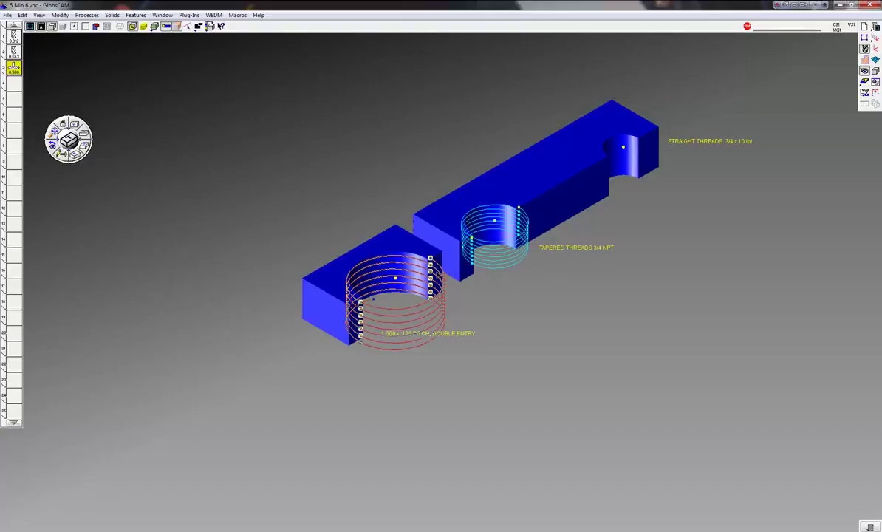
click(60, 15)
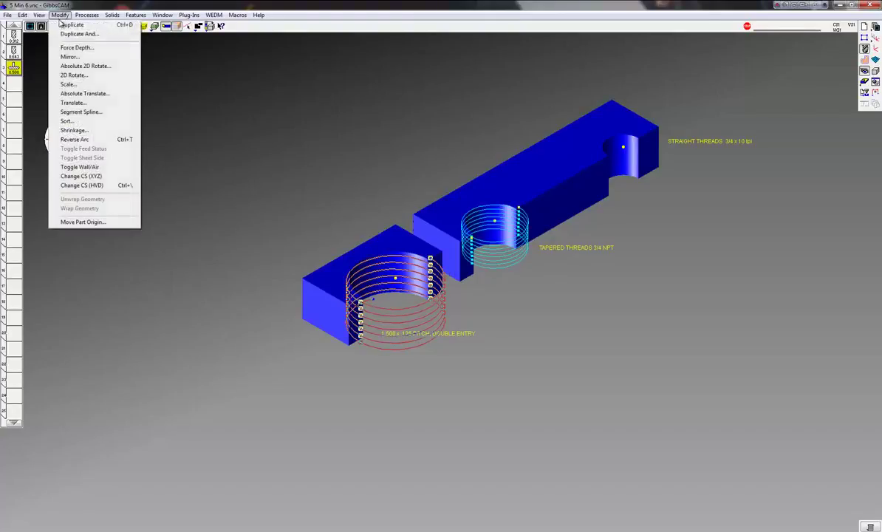
click(78, 33)
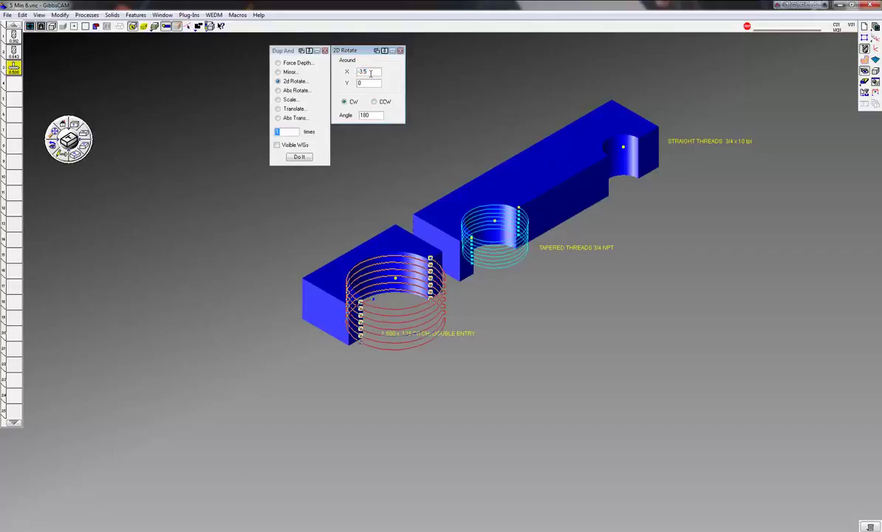
text(0)
click(395, 277)
click(299, 158)
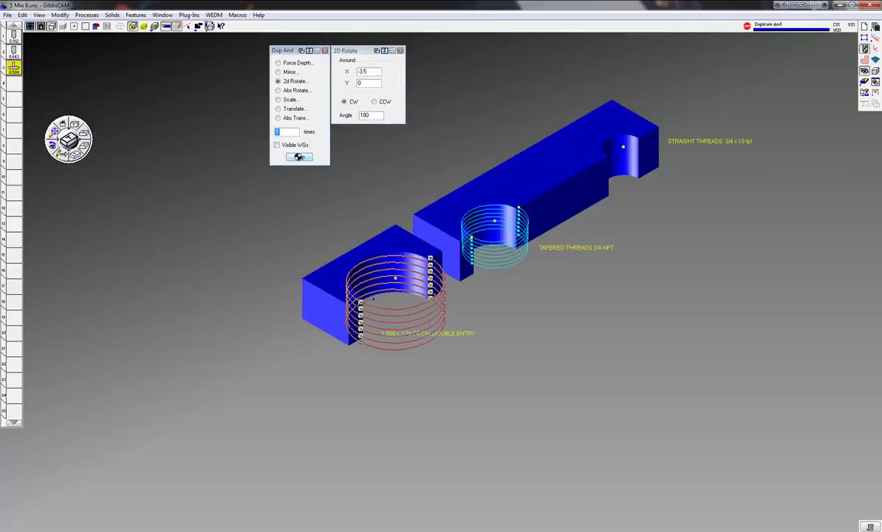
click(325, 51)
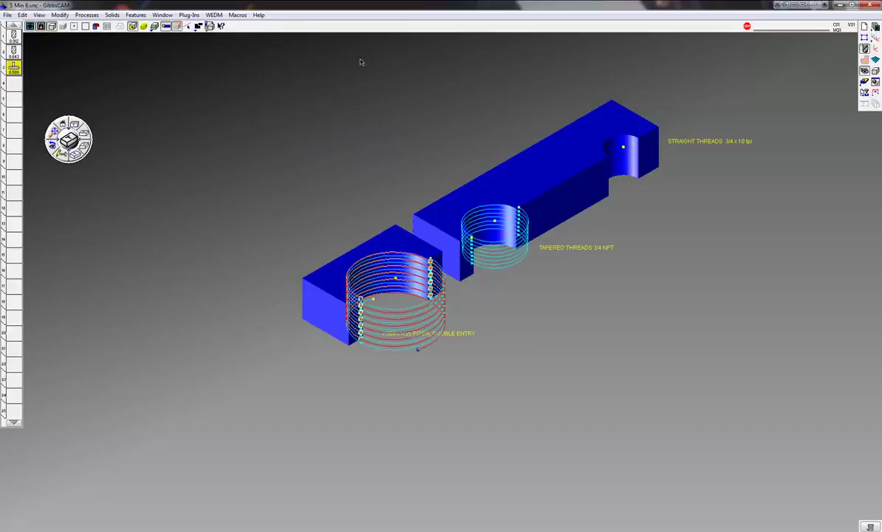
click(397, 89)
- Reuse the tapered thread's contour process to generate a separate toolpath for each double-entry helix, starting at its upper end
drag(277, 244, 511, 360)
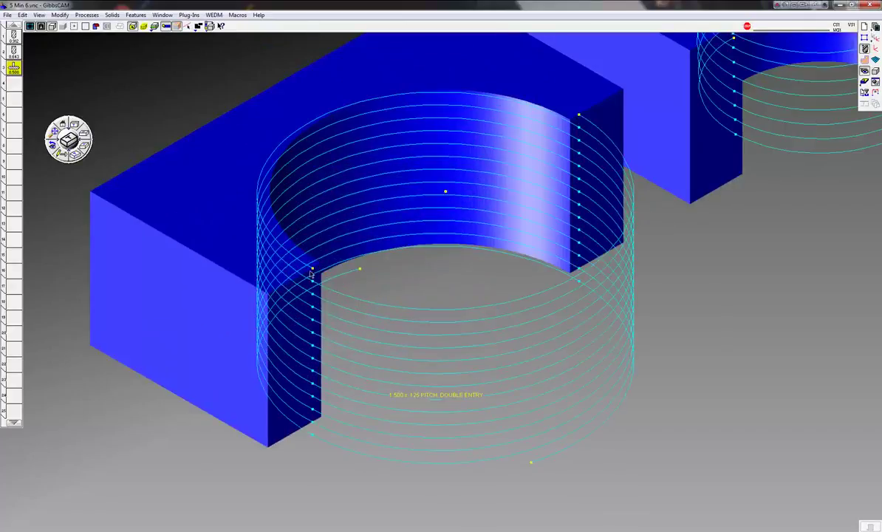
scroll(508, 164, down, 3)
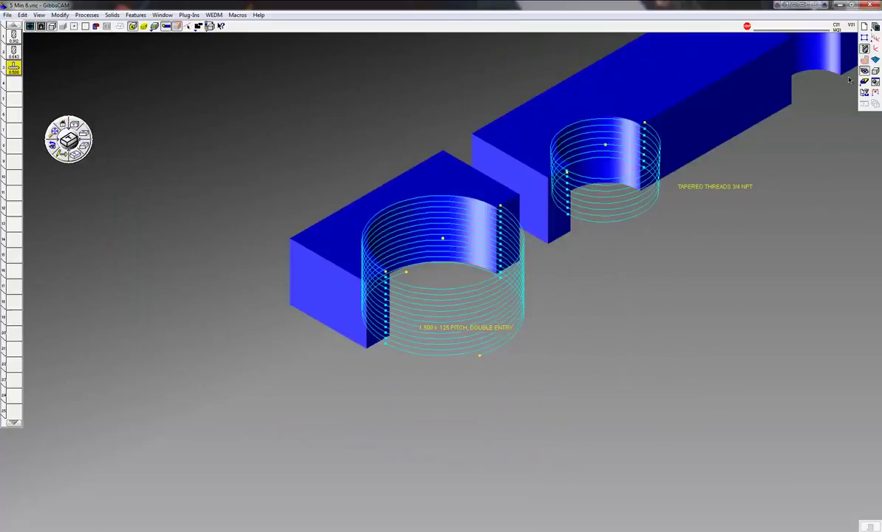
click(866, 65)
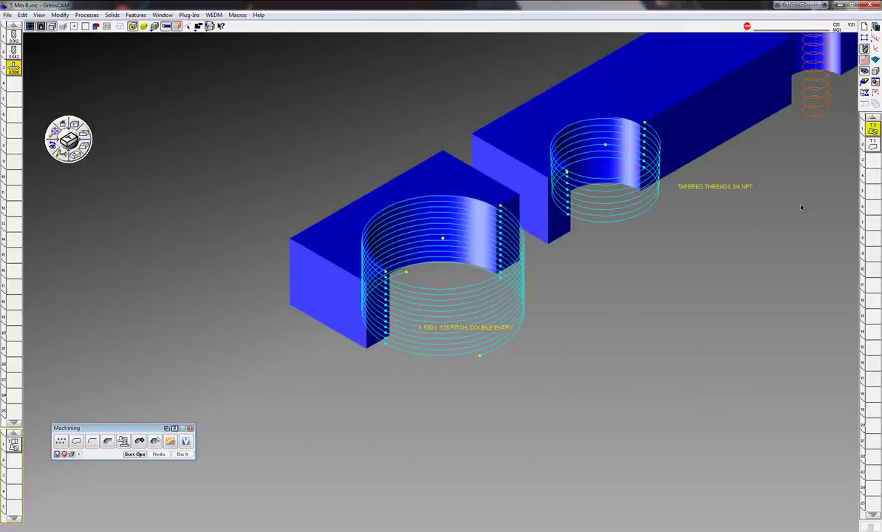
click(871, 146)
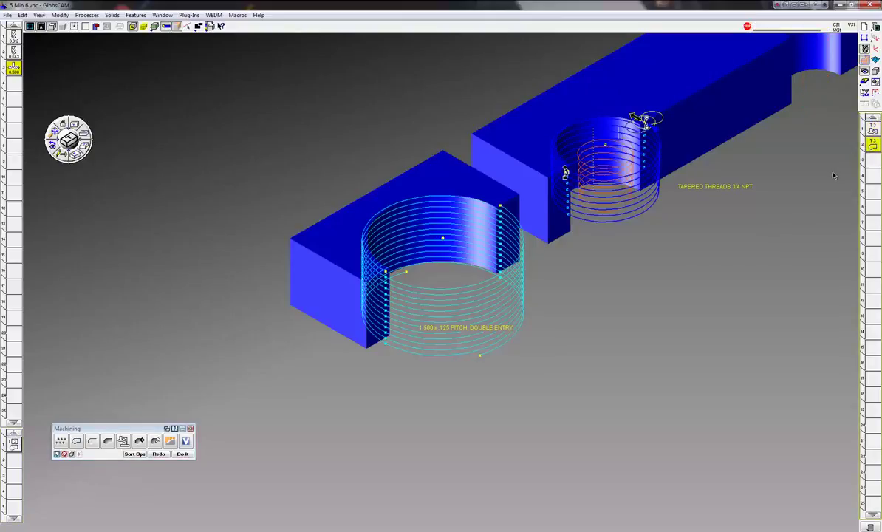
click(500, 209)
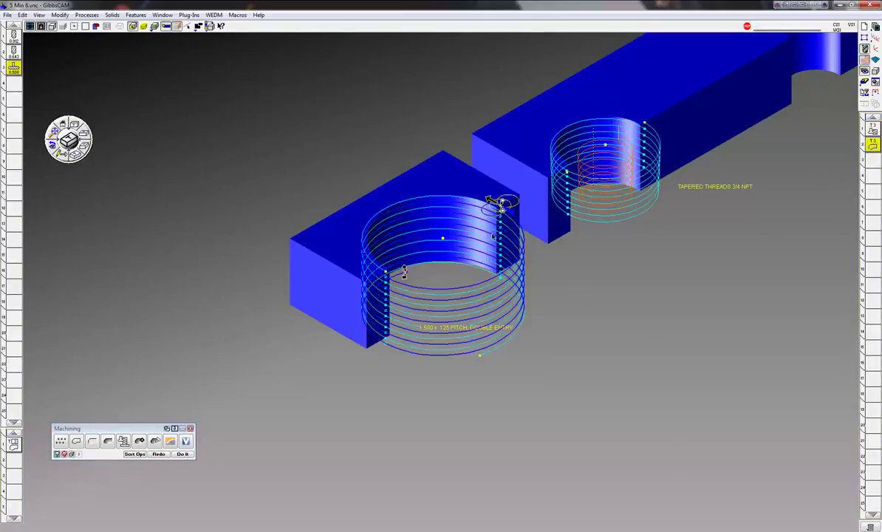
click(183, 454)
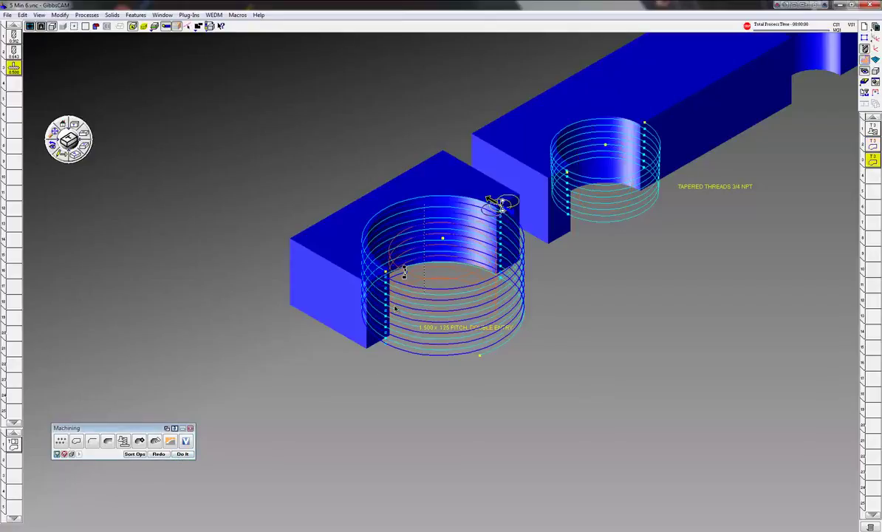
click(386, 272)
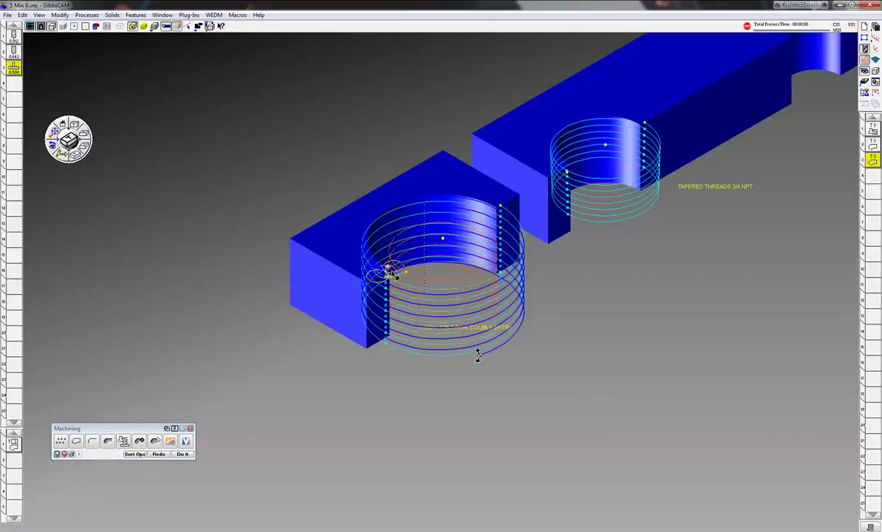
click(183, 454)
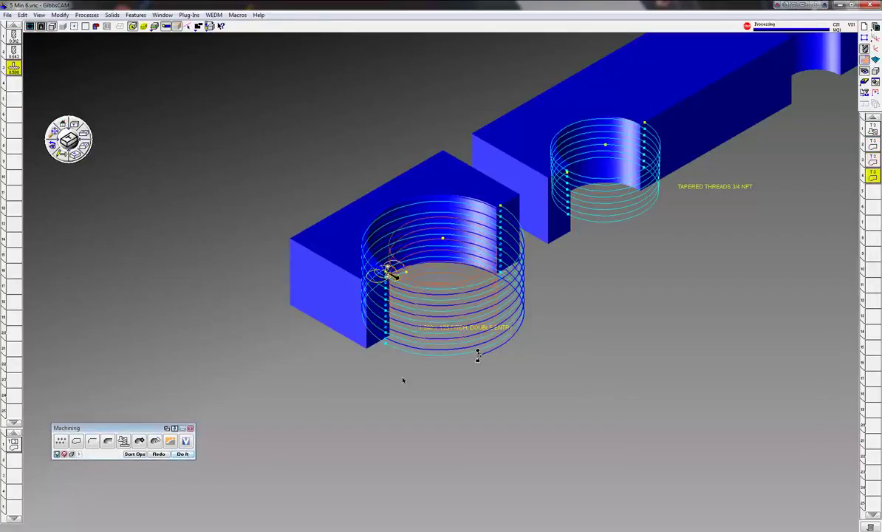
- Simulate all the threading operations in a side view and examine the finished double-entry threads in isometric view
click(83, 136)
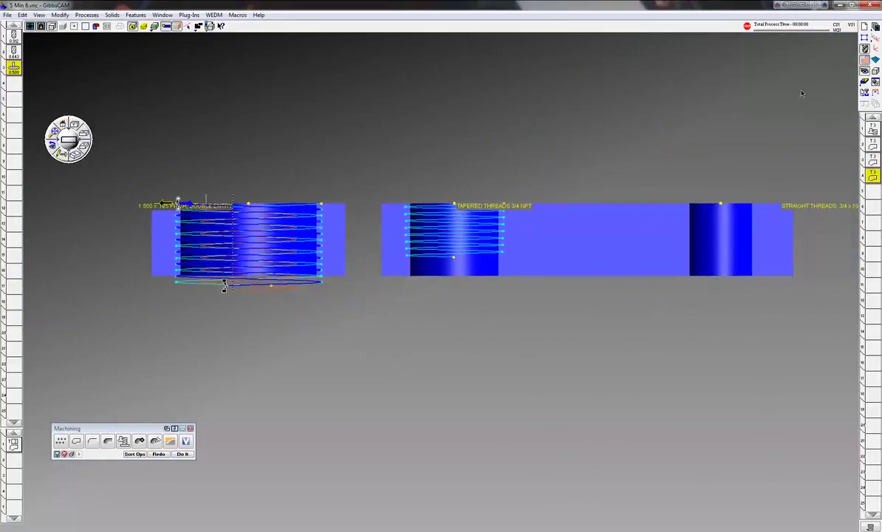
click(865, 82)
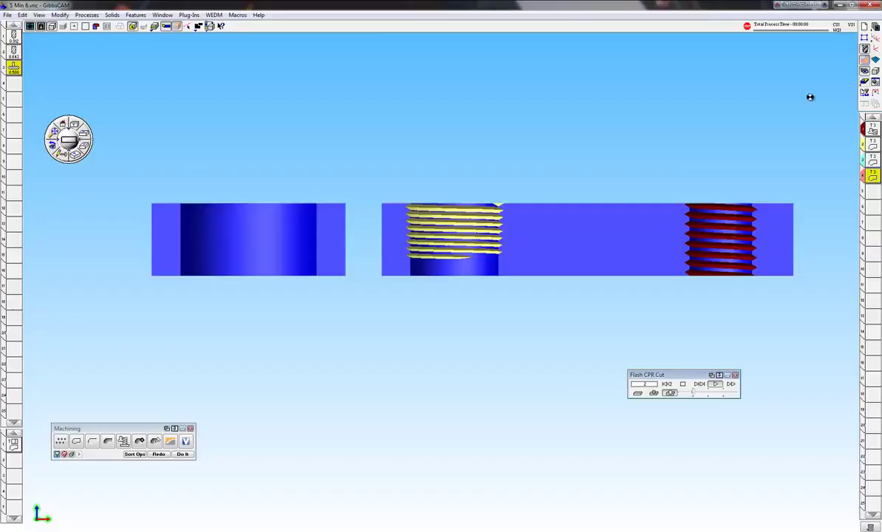
click(667, 384)
click(714, 384)
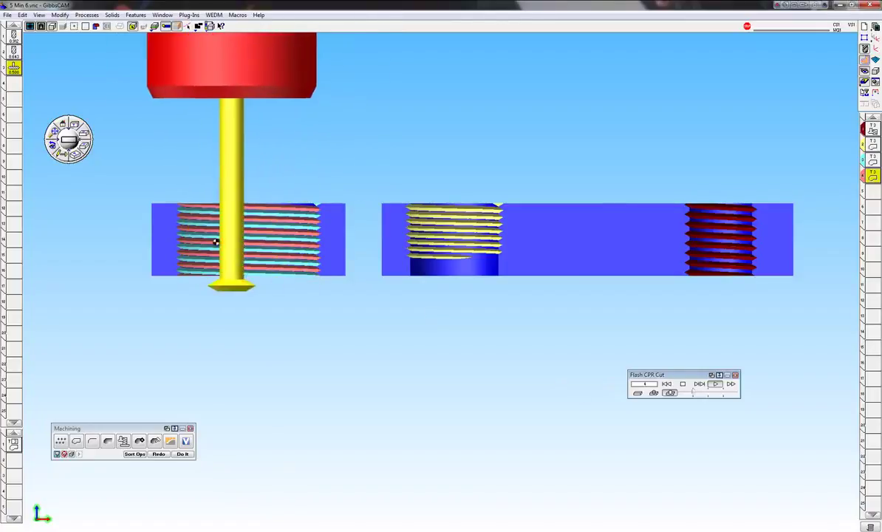
click(79, 155)
scroll(366, 165, down, 3)
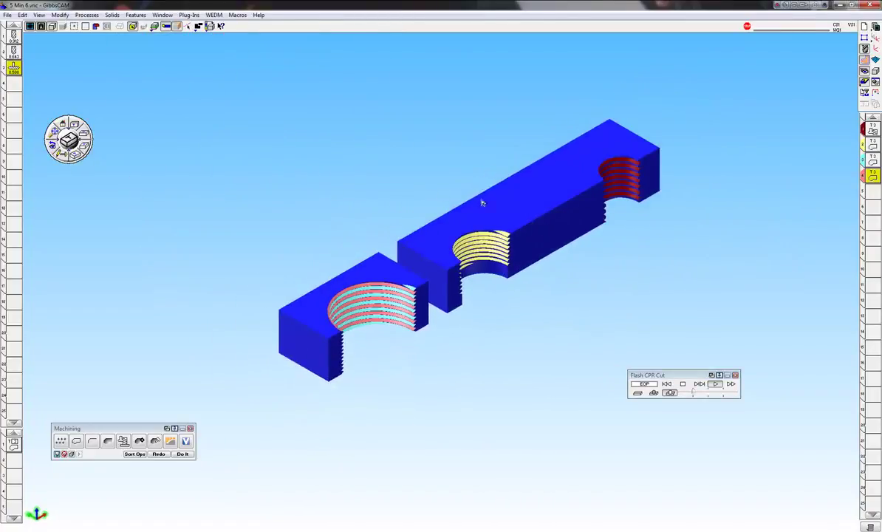
middle_drag(659, 241, 587, 213)
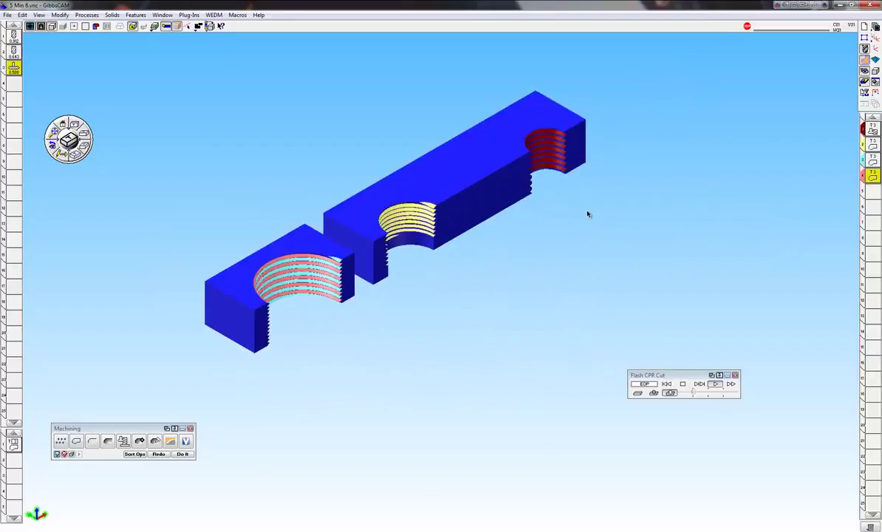